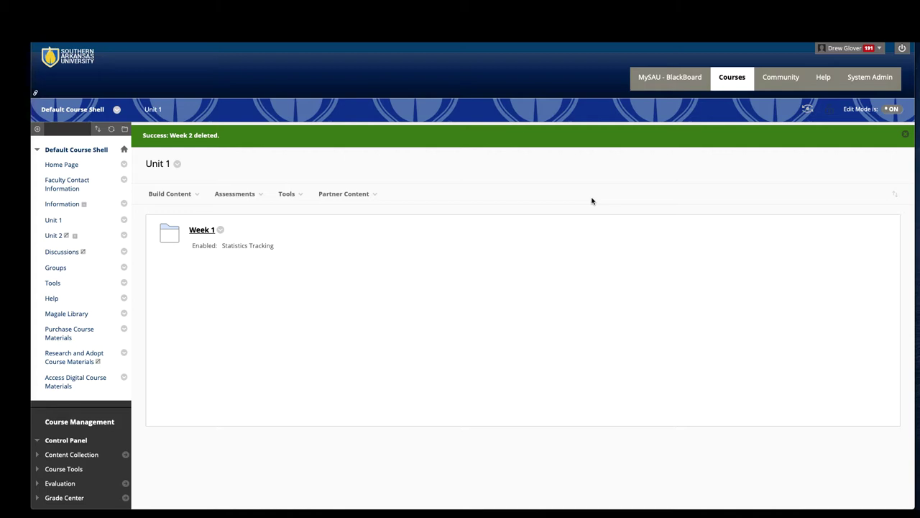
Create a new Item in Unit 1 named 'Overview, embedded Youtube videos'
click(190, 196)
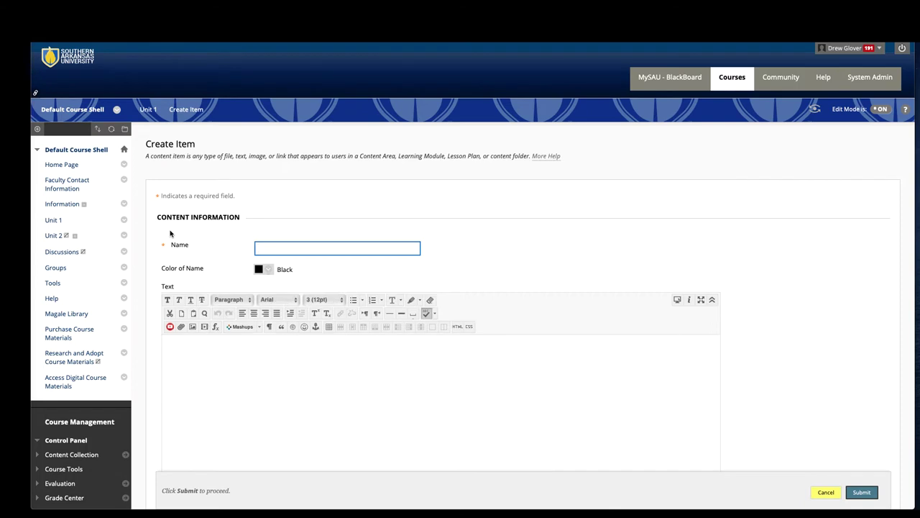
text(Overview)
text(, embedded Youtube videos)
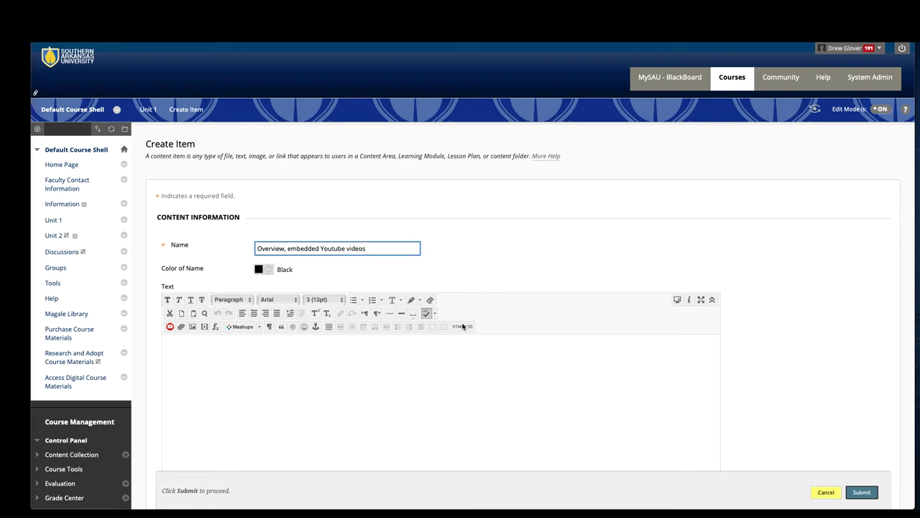
Copy the first two paragraphs from the Lorem Ipsum site into the item's text
click(525, 386)
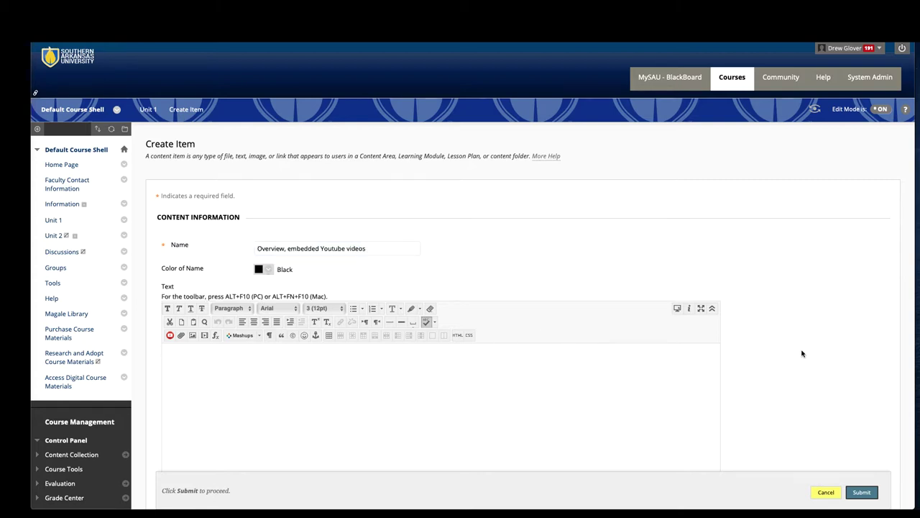
scroll(803, 353, down, 3)
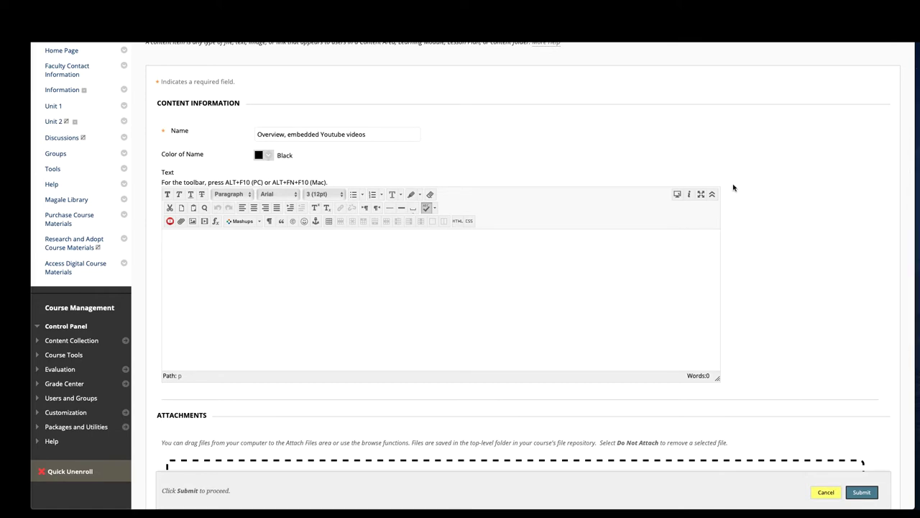
click(657, 44)
drag(257, 230, 421, 309)
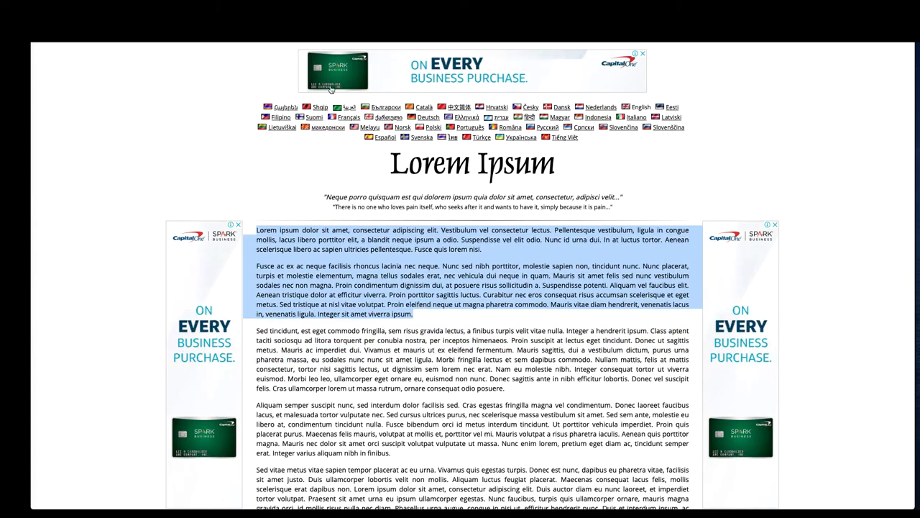
key(ctrl+c)
key(alt+Tab)
key(ctrl+v)
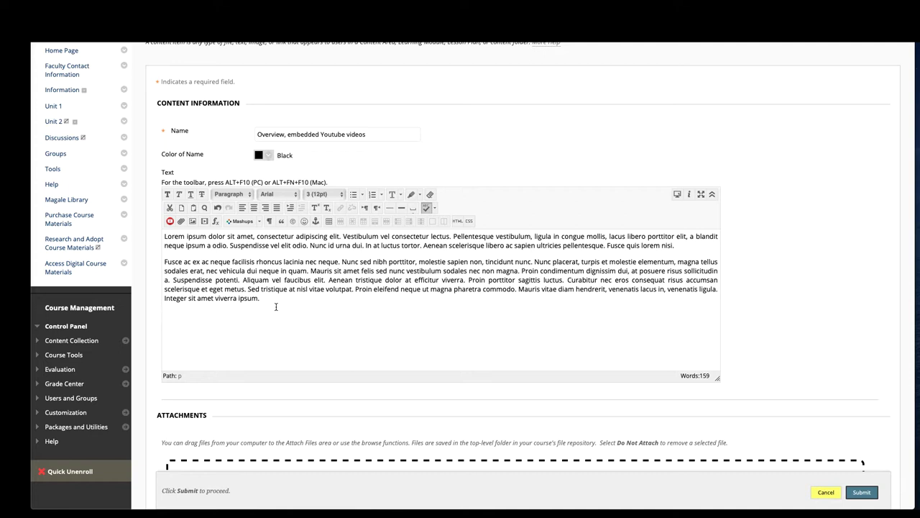
Add an empty line after the text and try clearing the paragraphs' formatting
key(Return)
click(267, 298)
drag(267, 297, 148, 238)
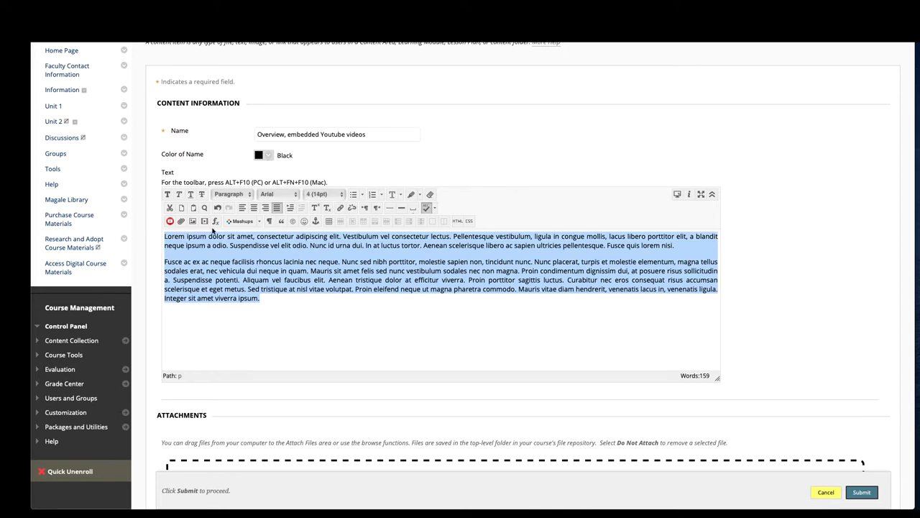
click(432, 196)
Reselect both paragraphs and remove their formatting so they become plain 12pt text
click(712, 194)
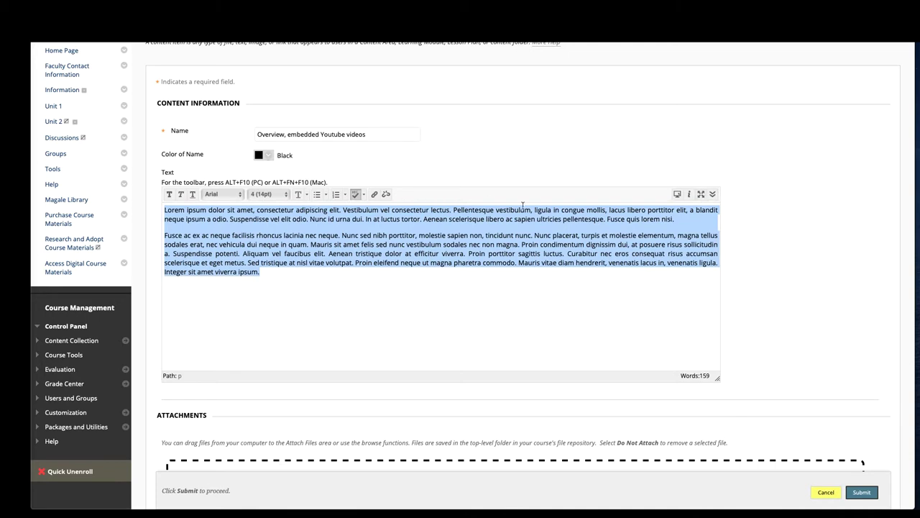
click(712, 195)
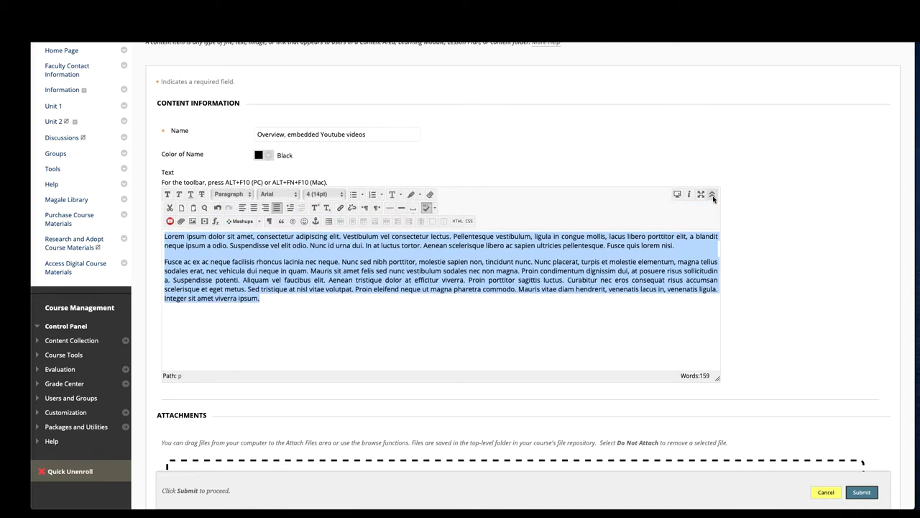
click(611, 332)
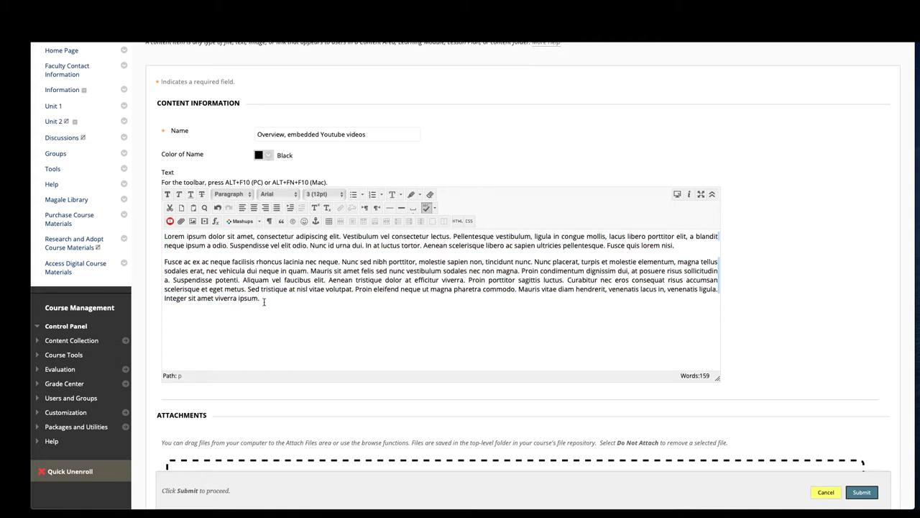
drag(262, 300, 153, 237)
click(430, 195)
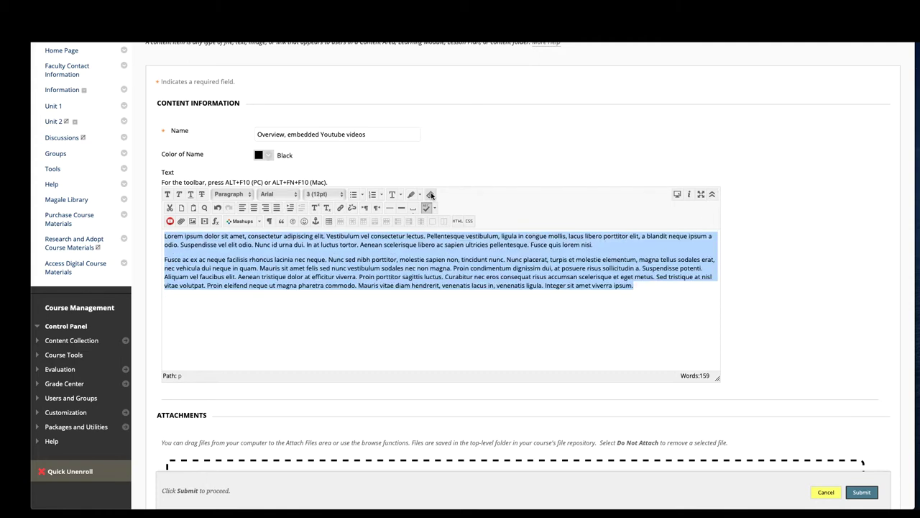
click(664, 296)
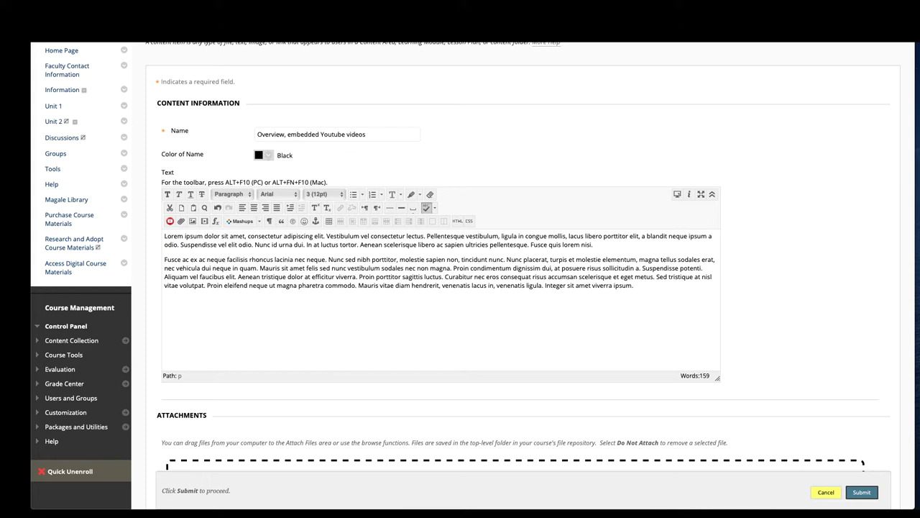
click(294, 314)
key(ctrl+v)
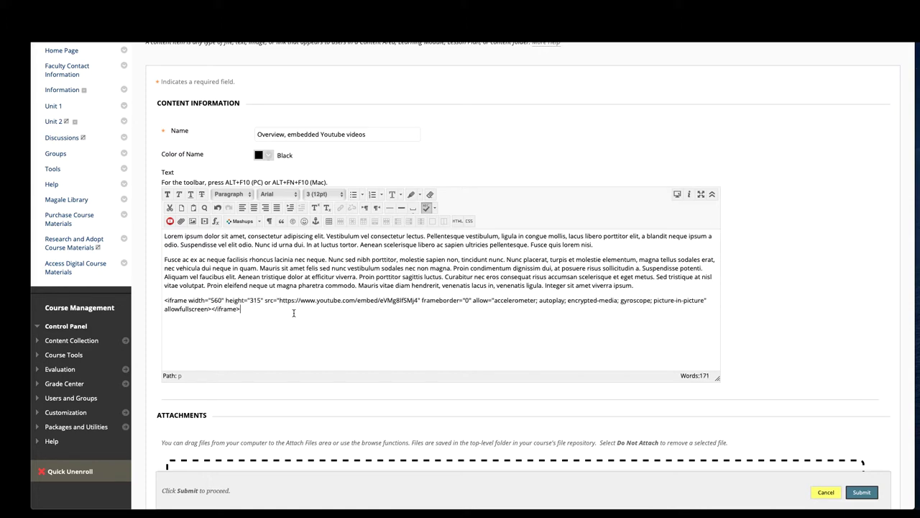
key(ctrl+z)
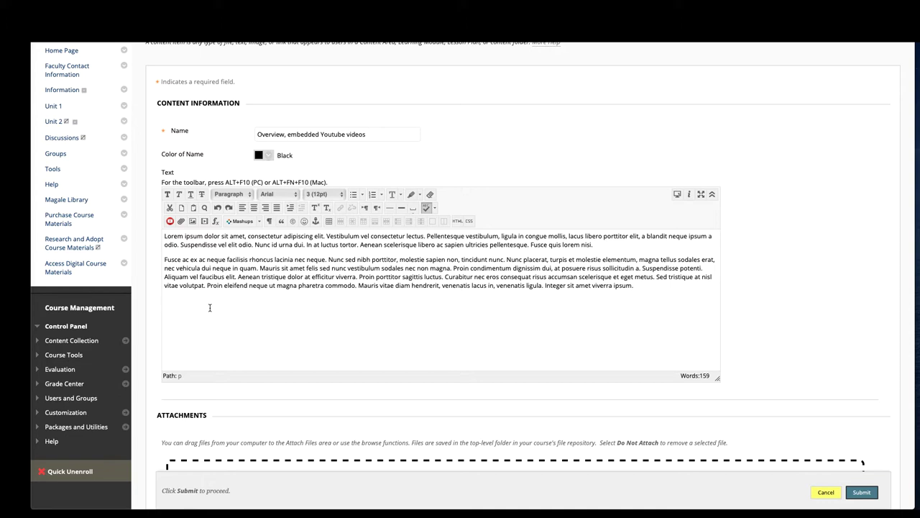
In the HTML source, paste the 560×315 YouTube iframe code below the paragraphs' markup
click(457, 221)
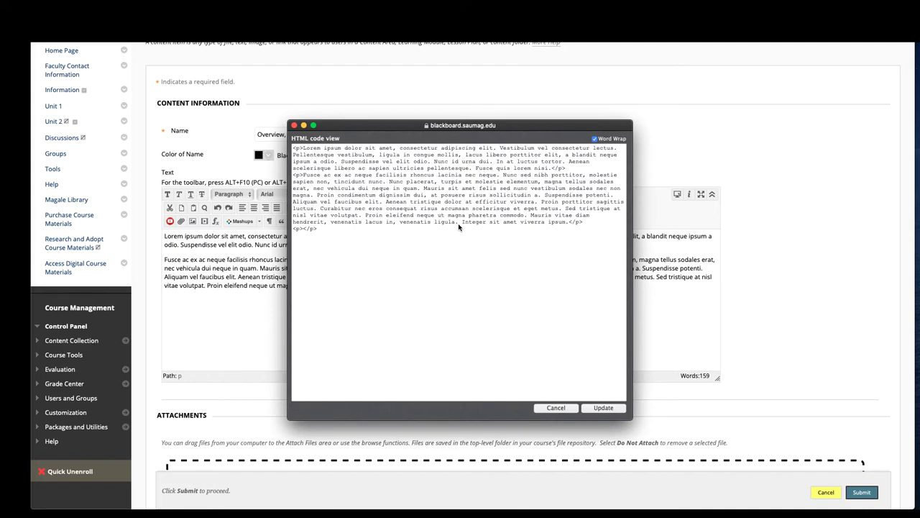
click(348, 269)
key(Return)
key(Return)
key(super+v)
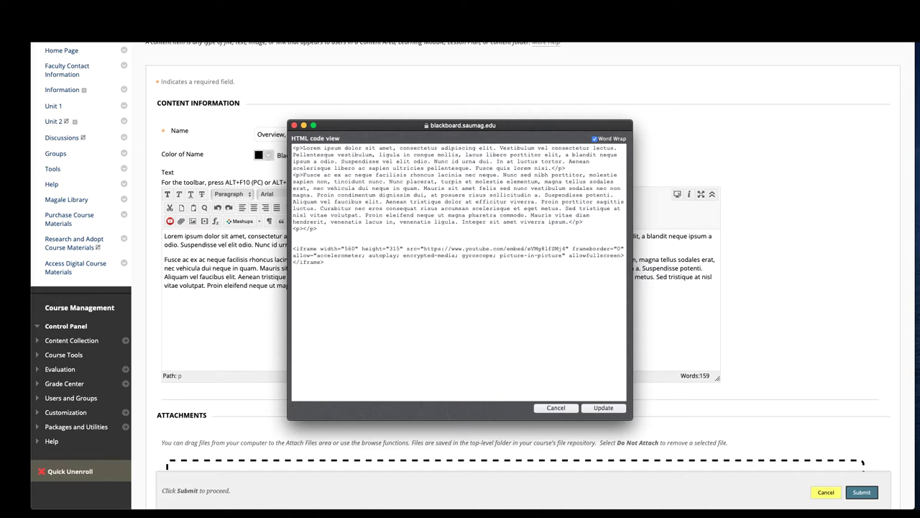
Apply the HTML so the YouTube video appears below the paragraphs, then scroll toward Submit
click(604, 407)
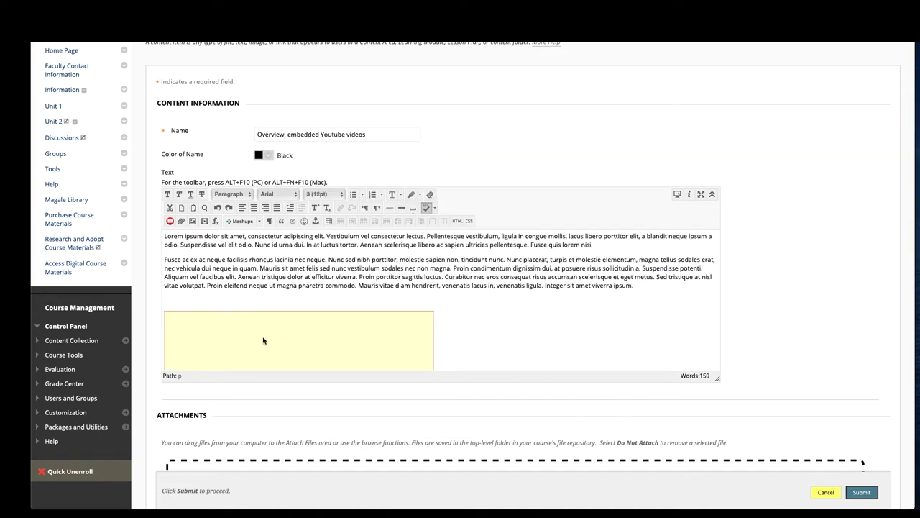
scroll(405, 353, down, 3)
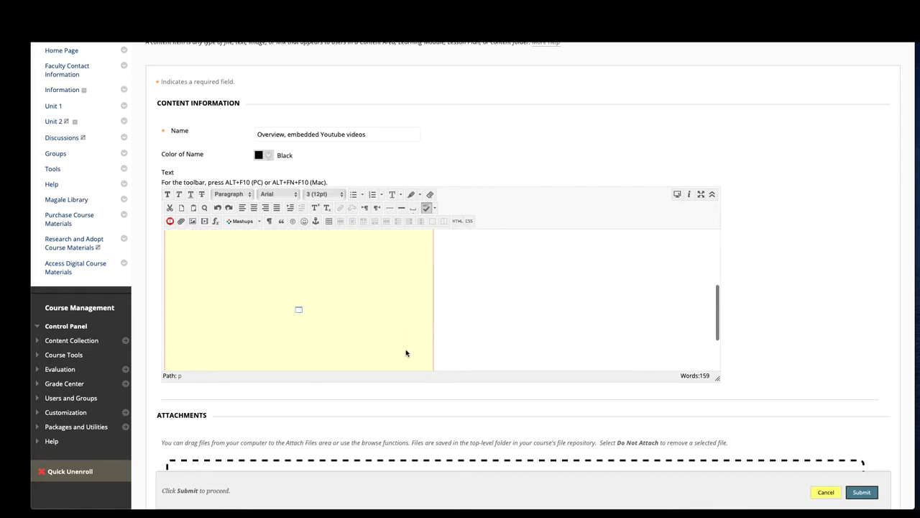
scroll(406, 353, up, 5)
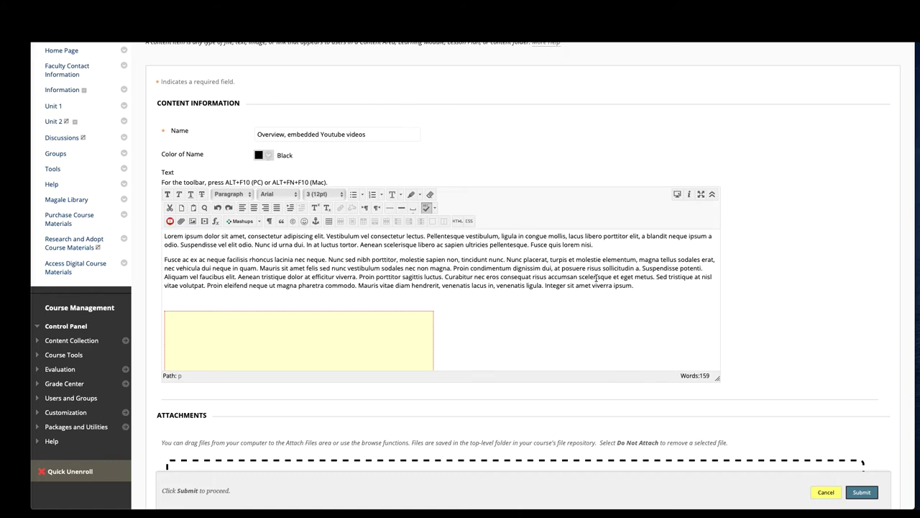
scroll(765, 326, down, 5)
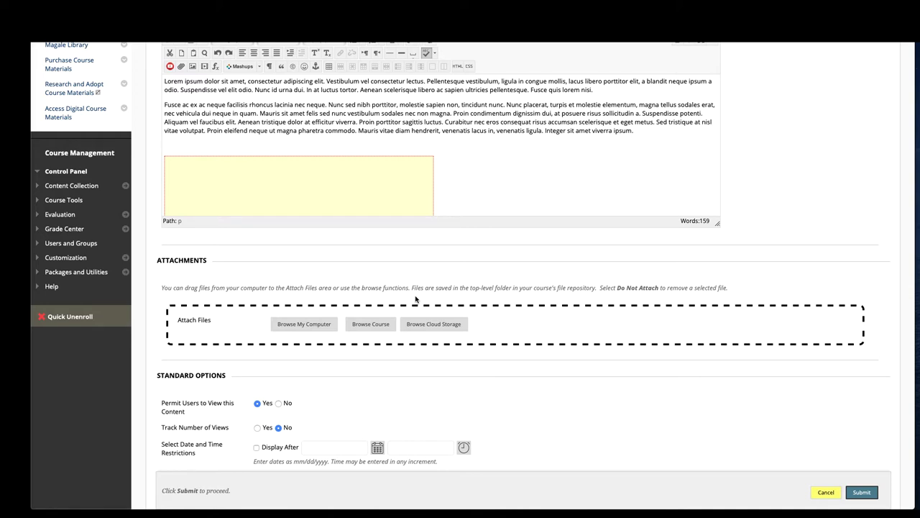
scroll(371, 388, down, 1)
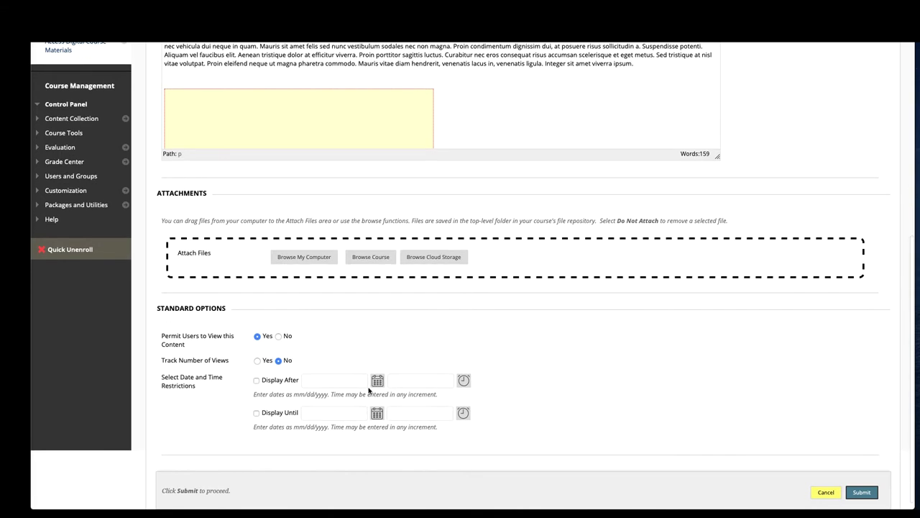
Submit the Overview item to Unit 1 and open its options menu
click(862, 492)
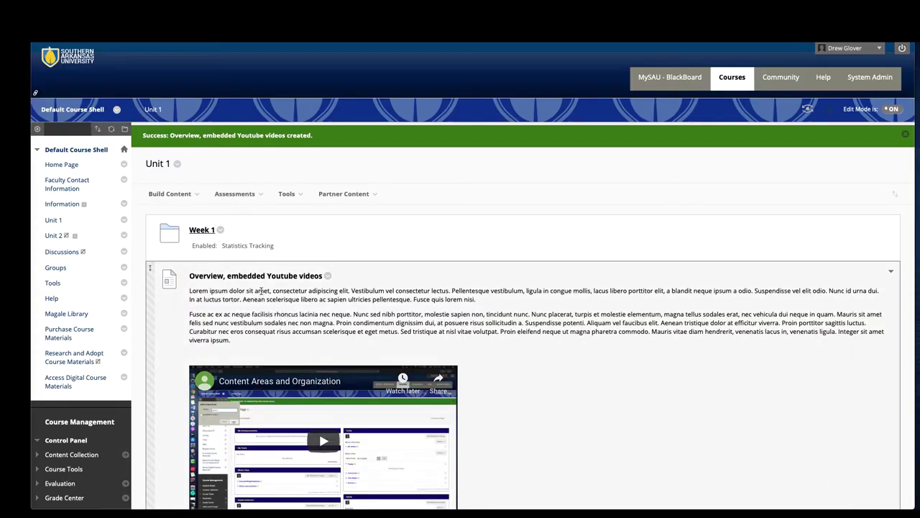
scroll(261, 291, down, 2)
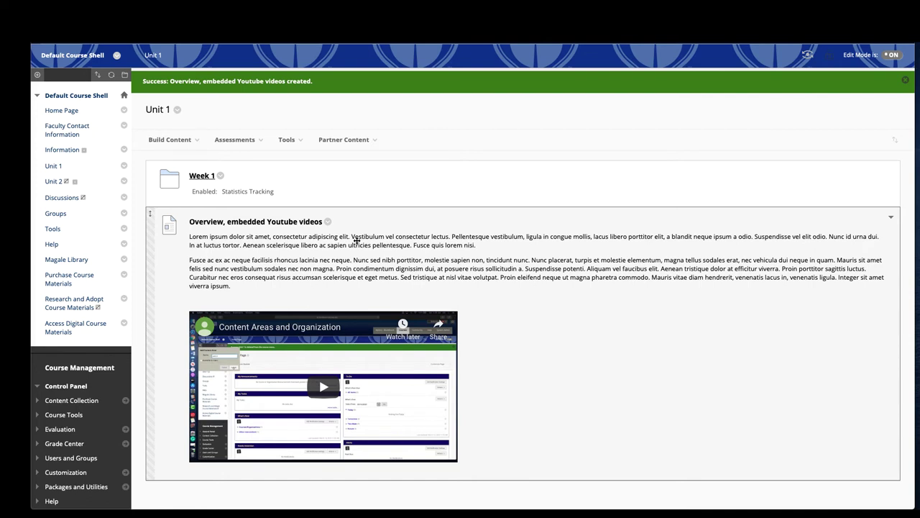
click(328, 223)
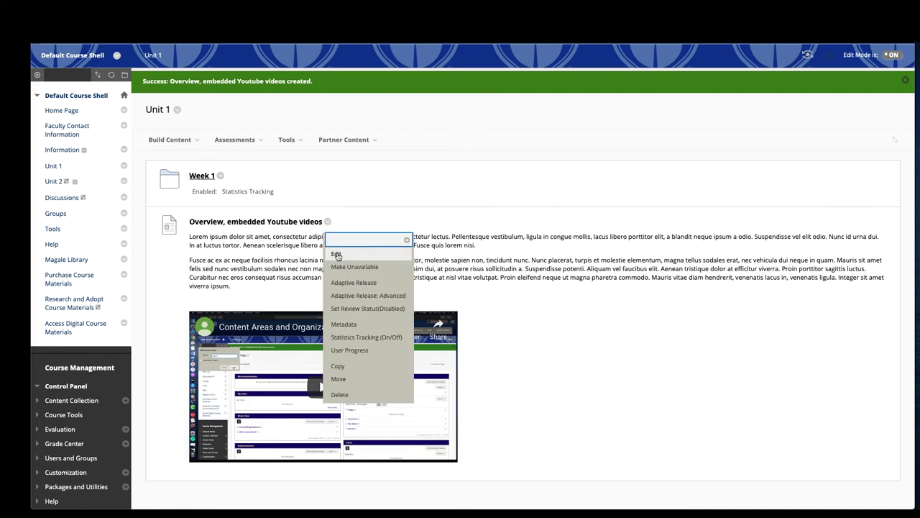
Edit the item and split 'Lorem ipsum' onto its own line
click(336, 255)
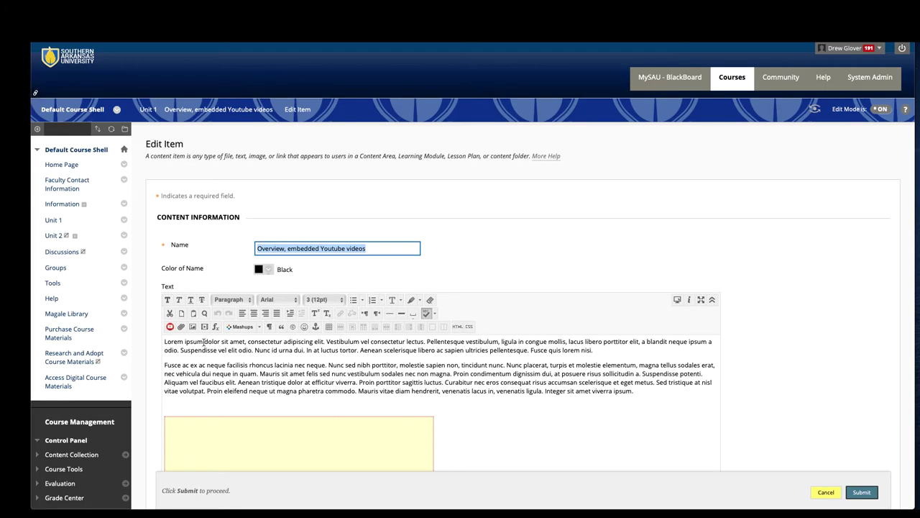
drag(205, 342, 163, 343)
click(204, 350)
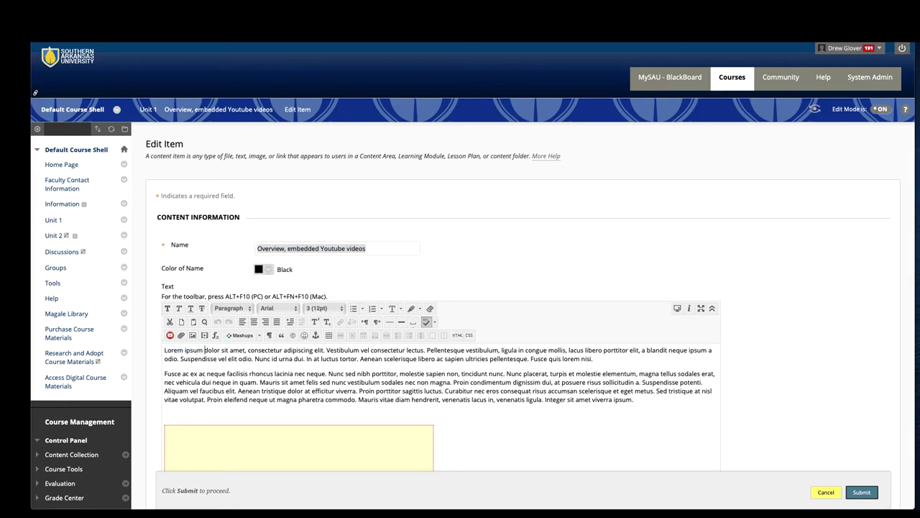
key(Return)
Try bold and 24pt on the Lorem ipsum line, then undo both
drag(228, 349, 193, 332)
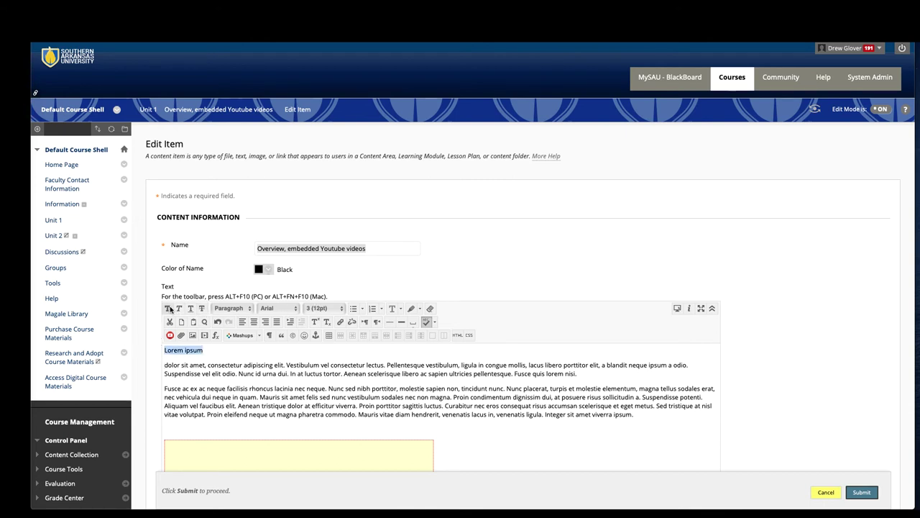
click(167, 307)
click(315, 308)
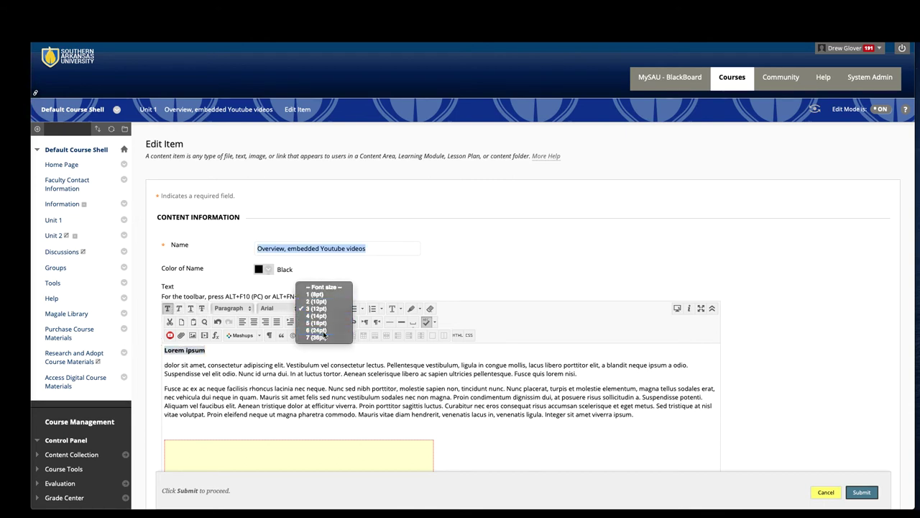
click(319, 330)
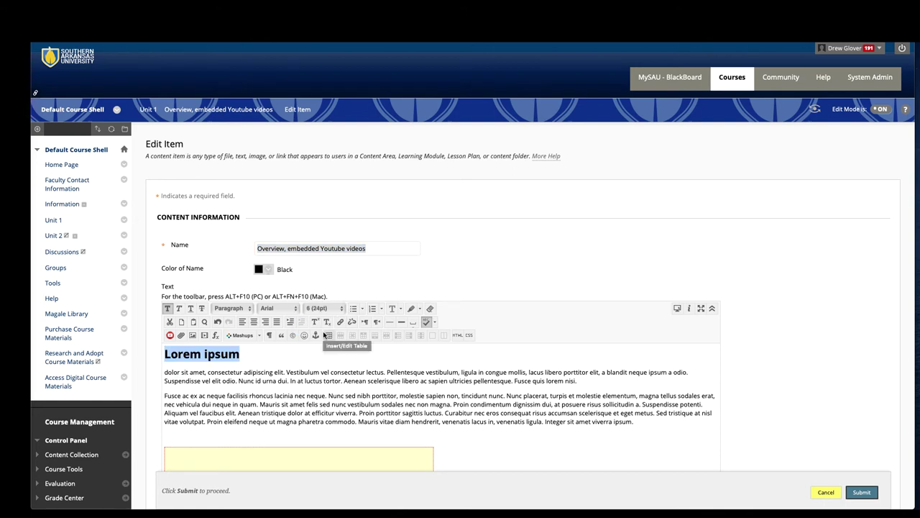
key(ctrl+z)
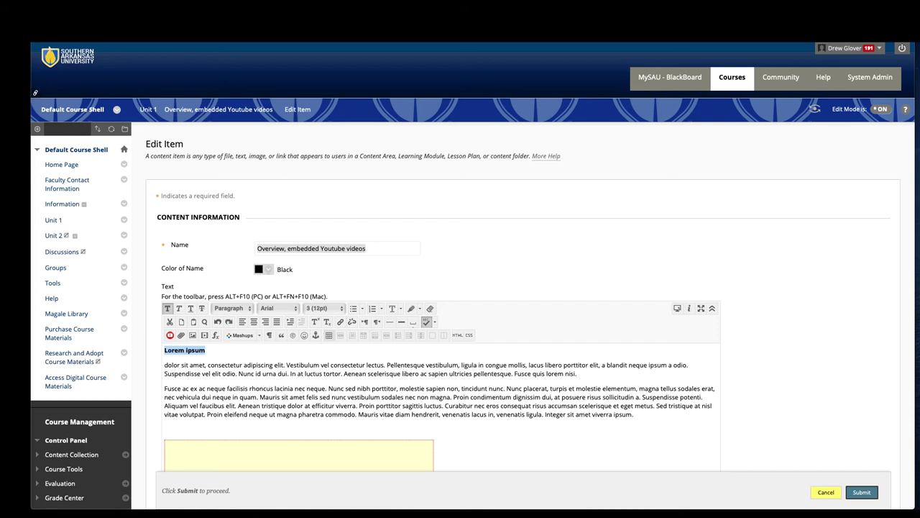
key(ctrl+z)
click(227, 350)
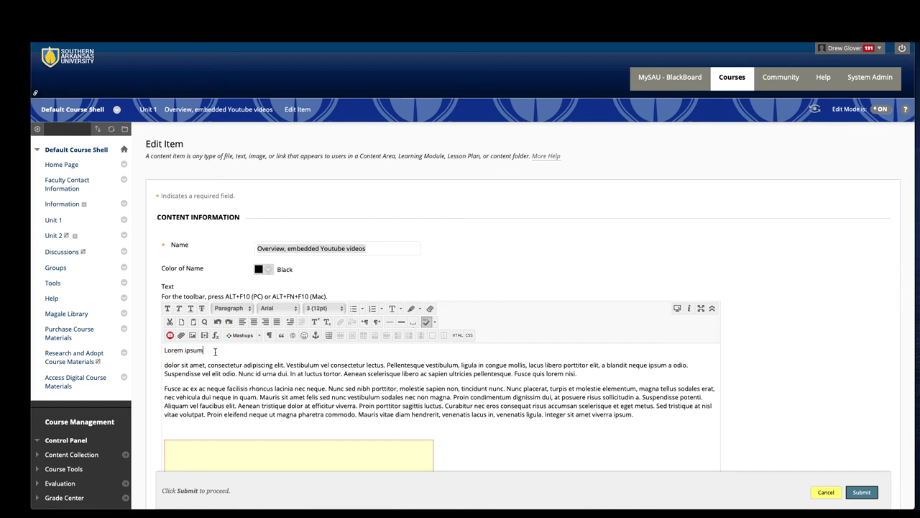
Reselect the Lorem ipsum line and browse the paragraph format list without changes
drag(215, 351, 161, 353)
click(240, 311)
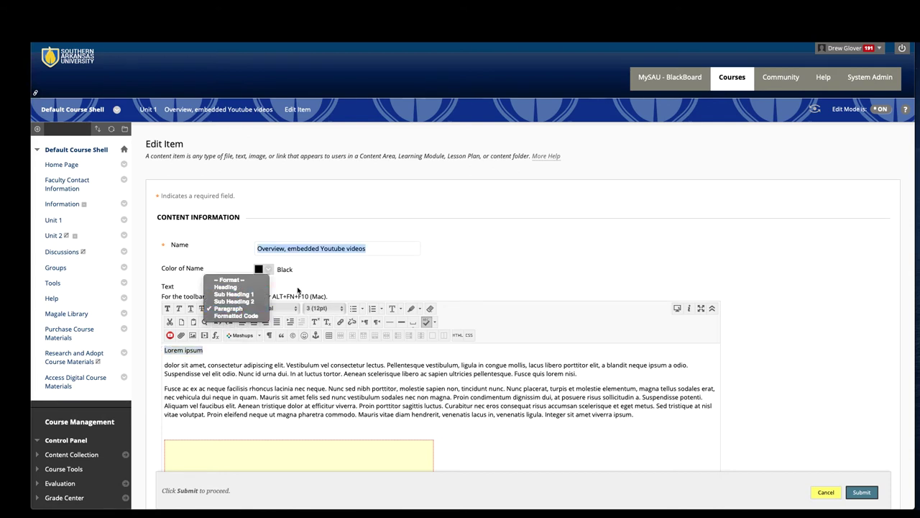
click(462, 290)
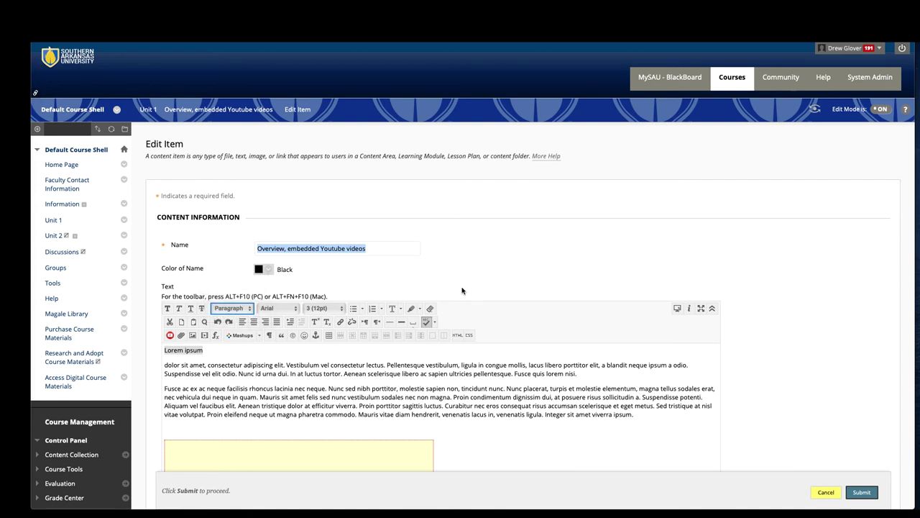
click(712, 309)
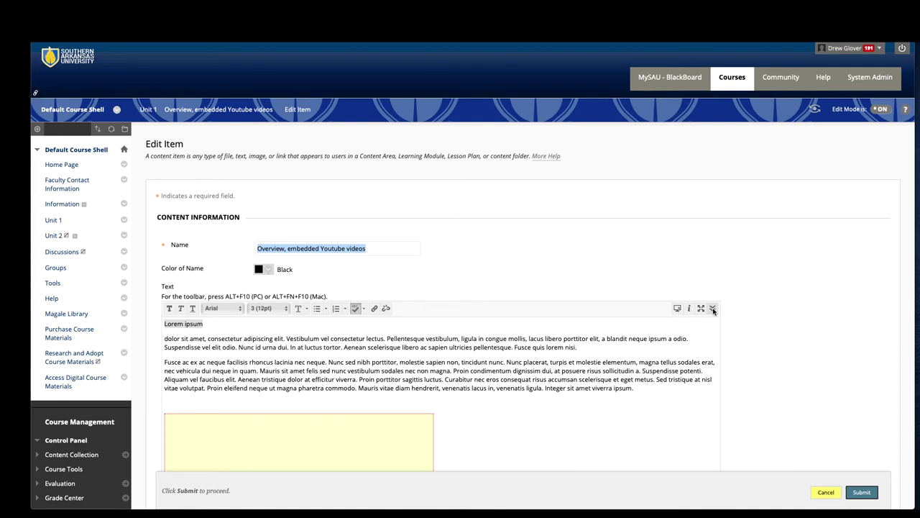
click(713, 309)
Make the Lorem ipsum line a Heading
click(232, 310)
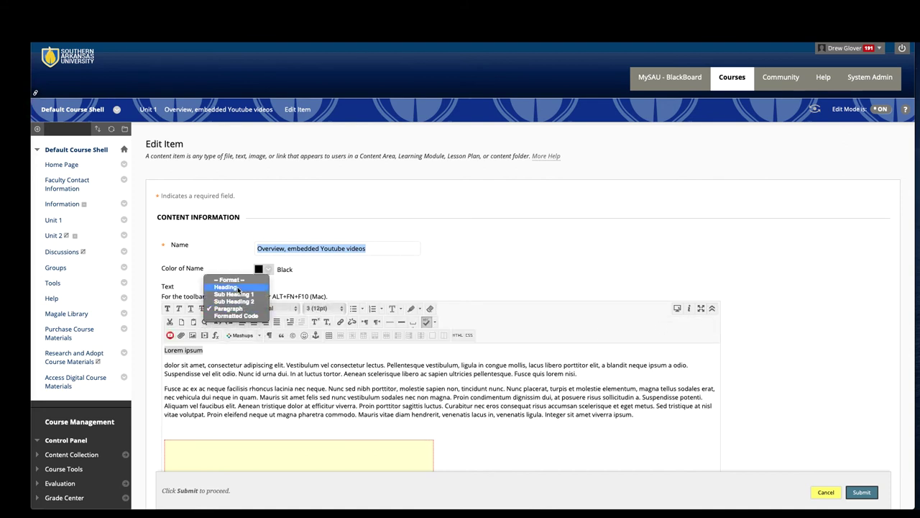
click(237, 286)
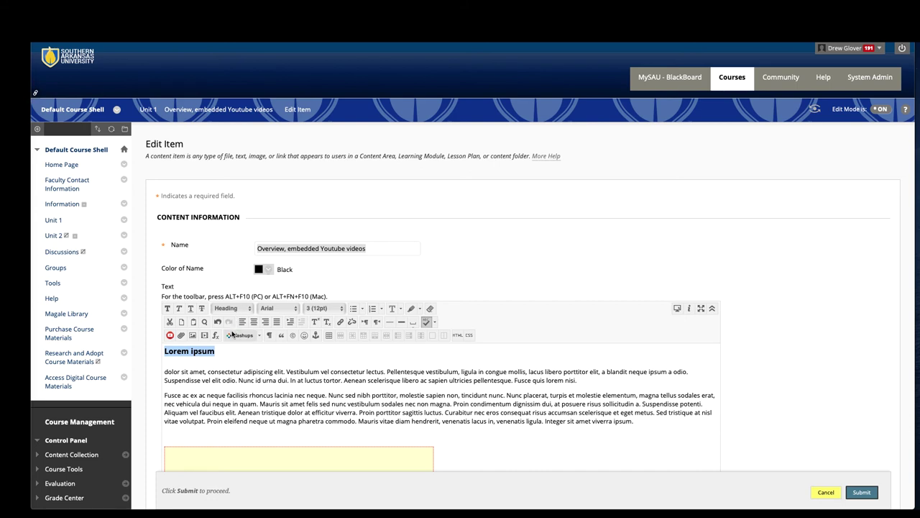
click(225, 371)
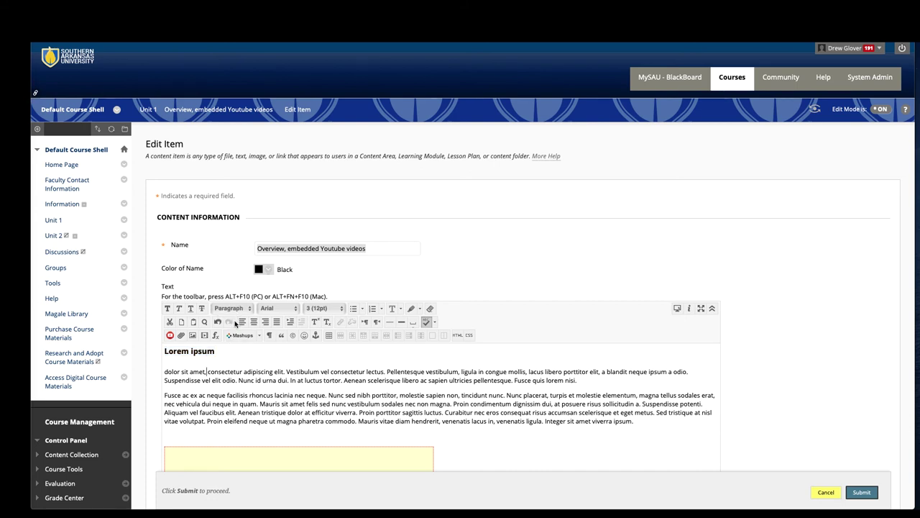
Set the heading to Georgia at 18pt and submit the edited item
drag(218, 351, 155, 342)
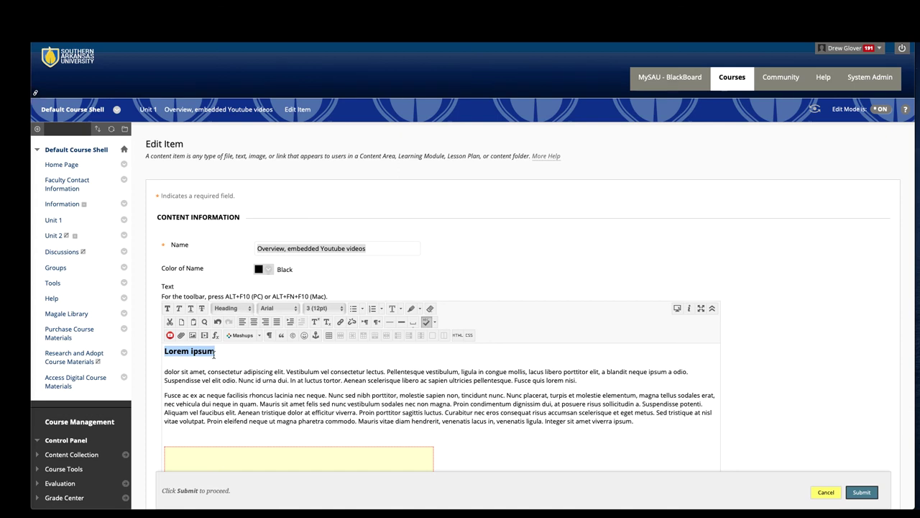
click(276, 308)
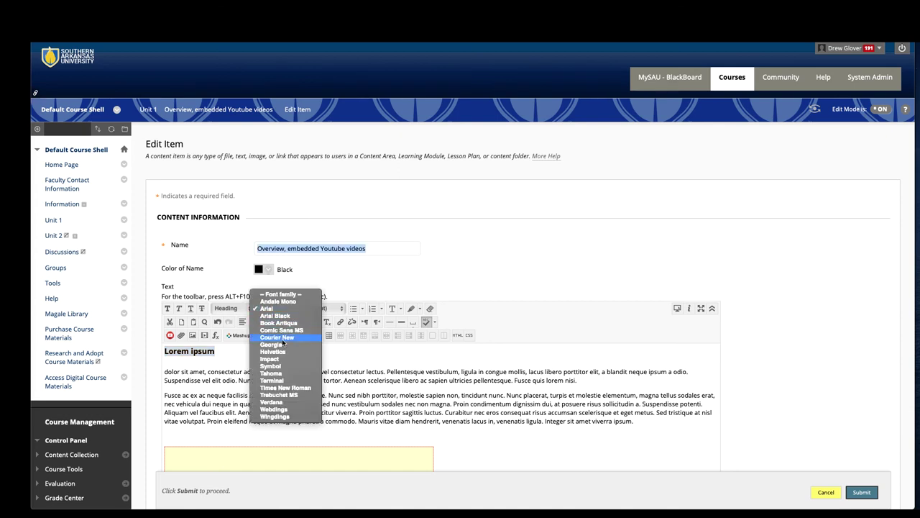
click(281, 344)
click(327, 309)
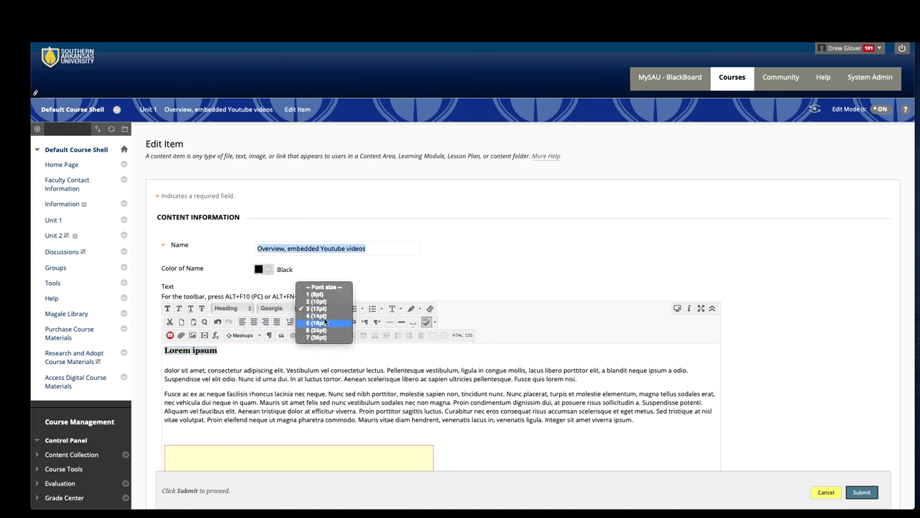
click(324, 323)
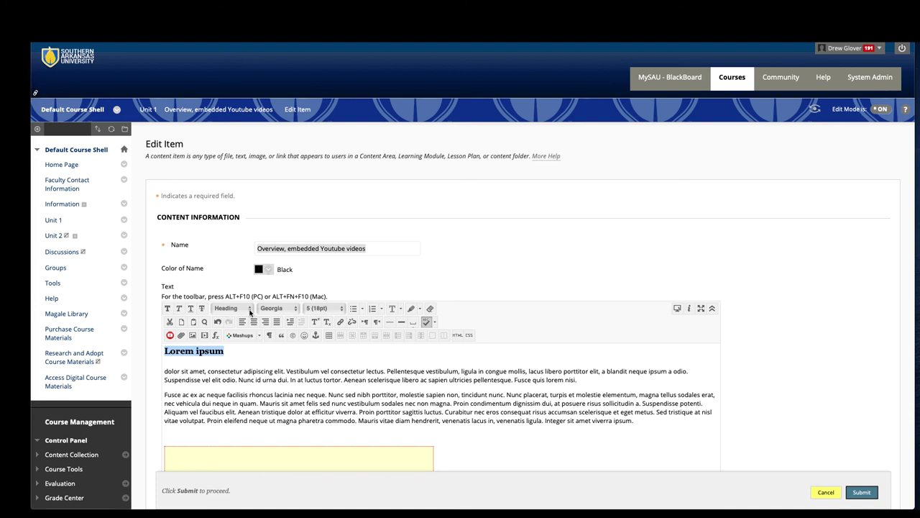
click(862, 493)
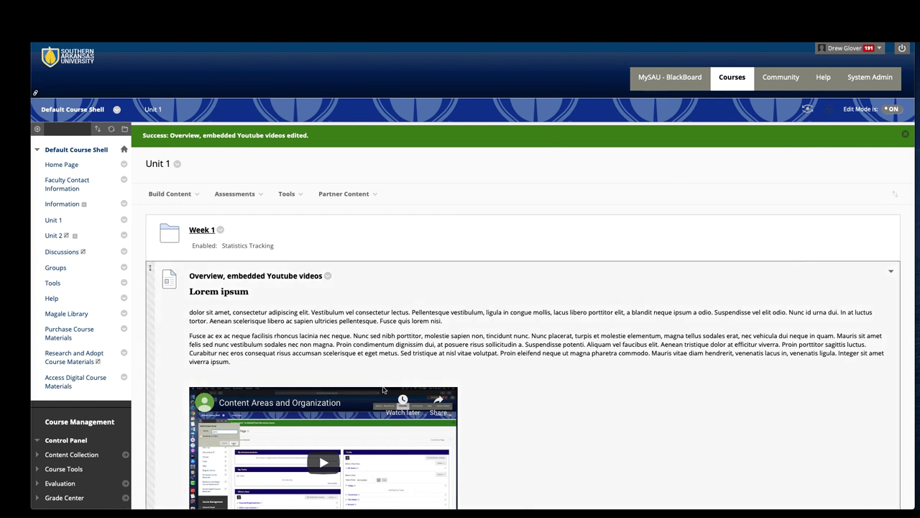
Open Unit 1's Build Content menu to list content types like Item, File and Video
click(181, 203)
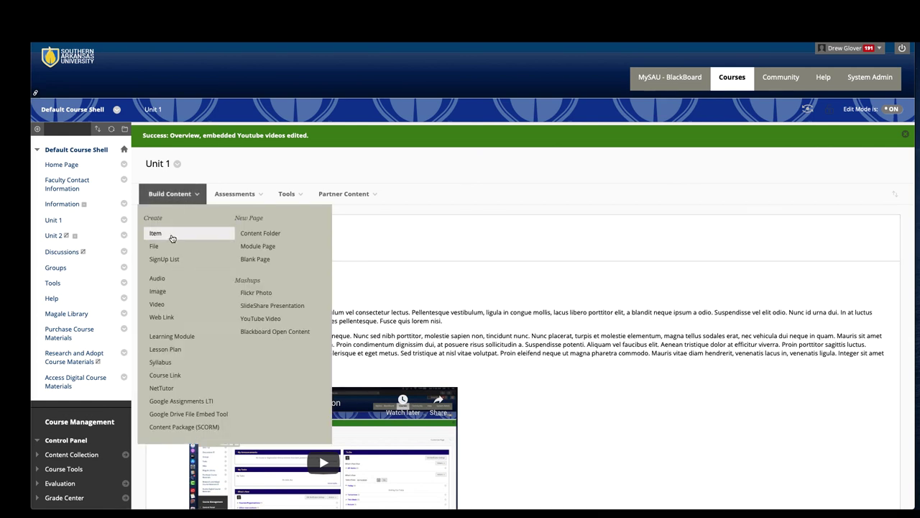